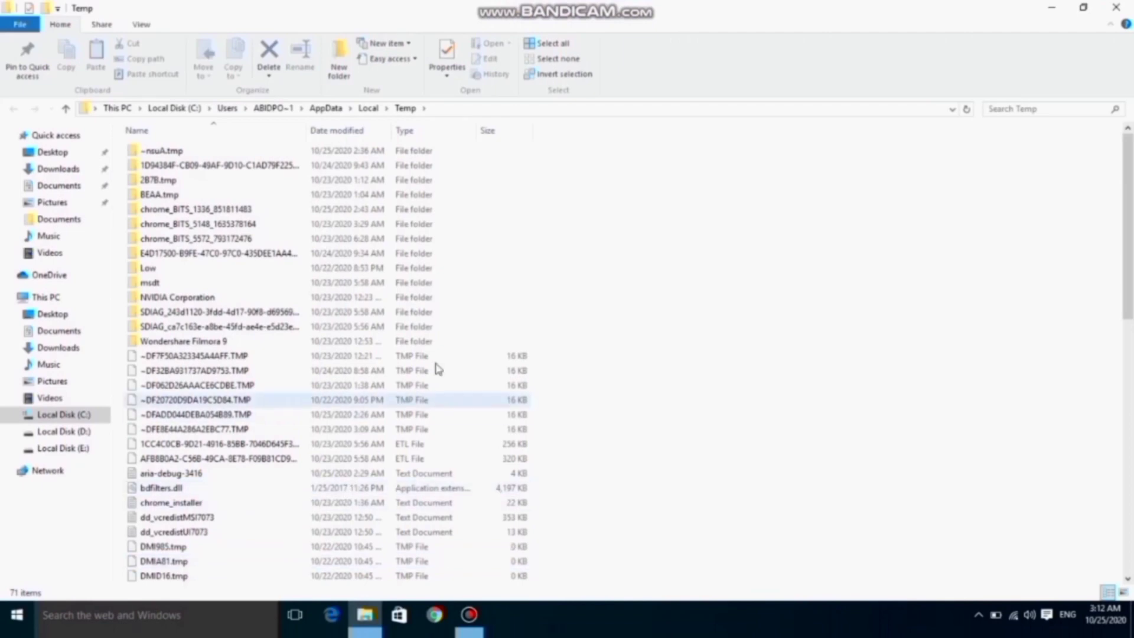
Delete all files and folders in the user profile's AppData Local Temp folder
scroll(437, 360, down, 6)
scroll(445, 350, down, 8)
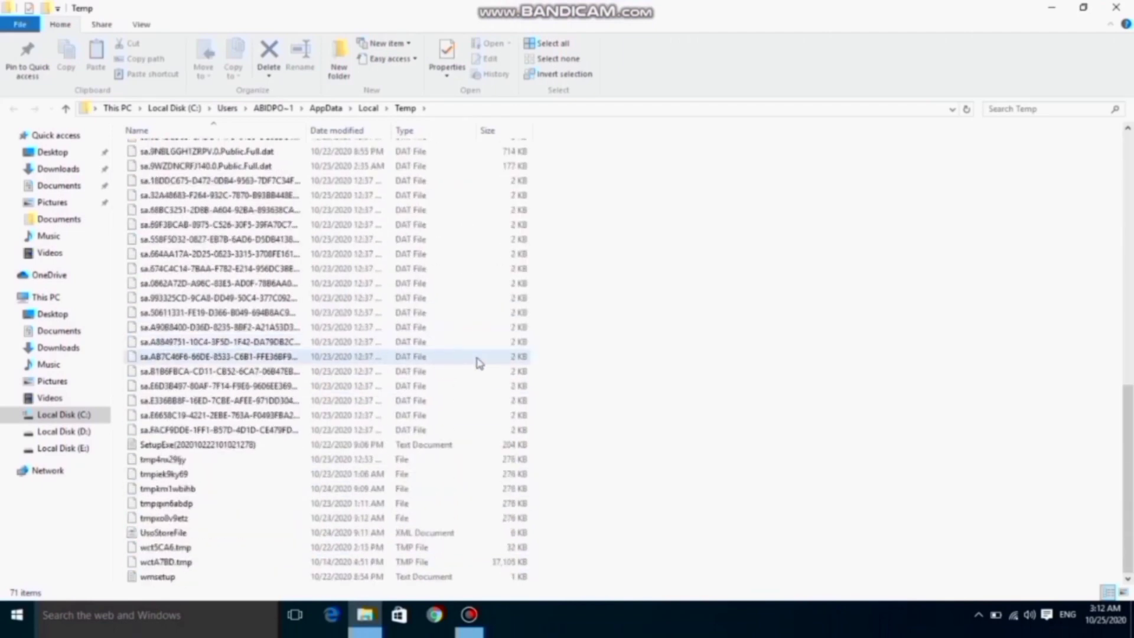
scroll(477, 362, up, 7)
scroll(478, 362, up, 7)
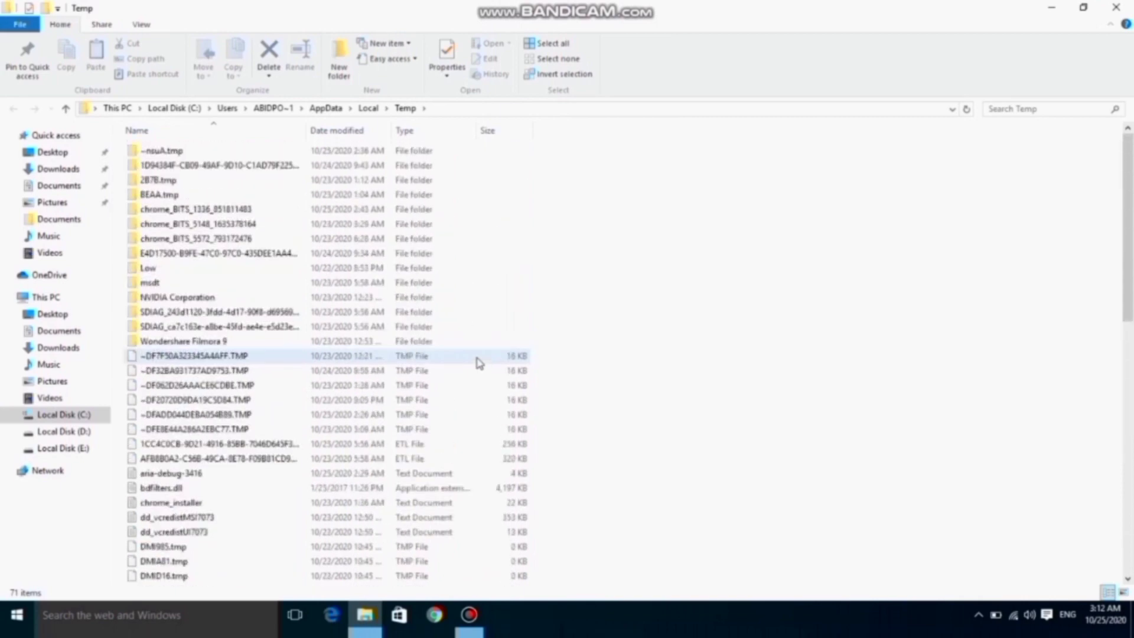
key(ctrl+a)
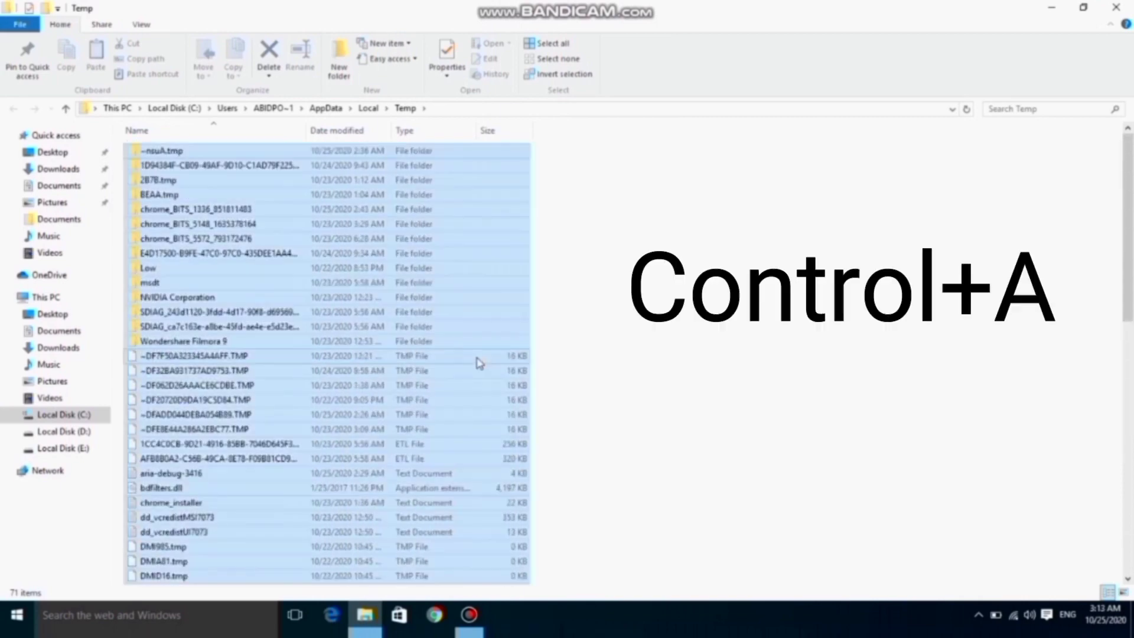
right_click(440, 273)
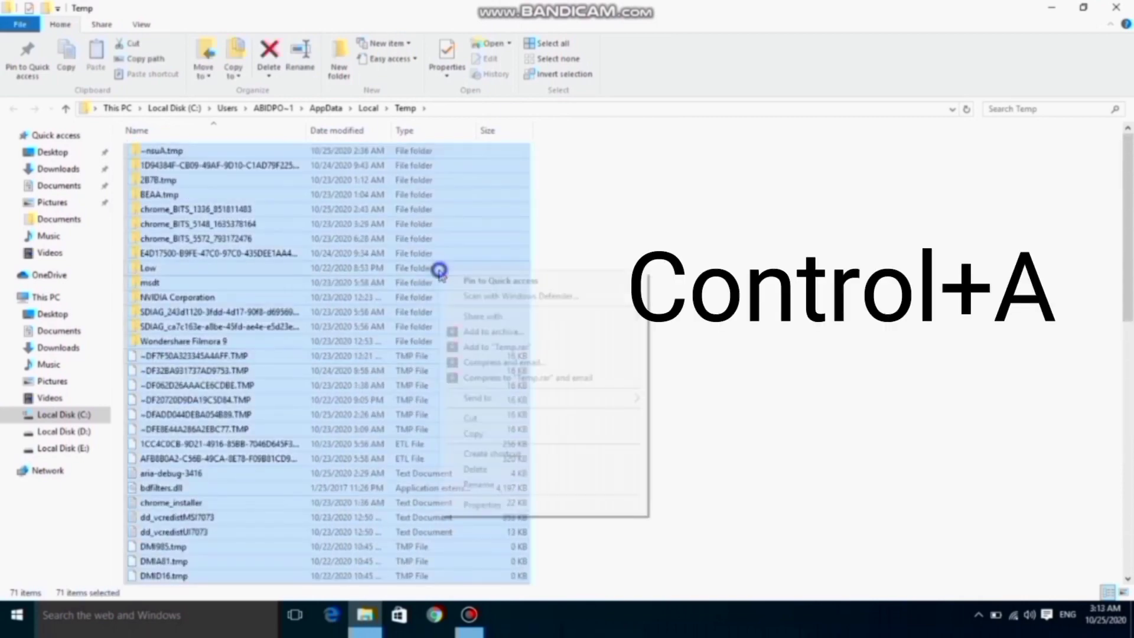
click(478, 472)
double_click(477, 473)
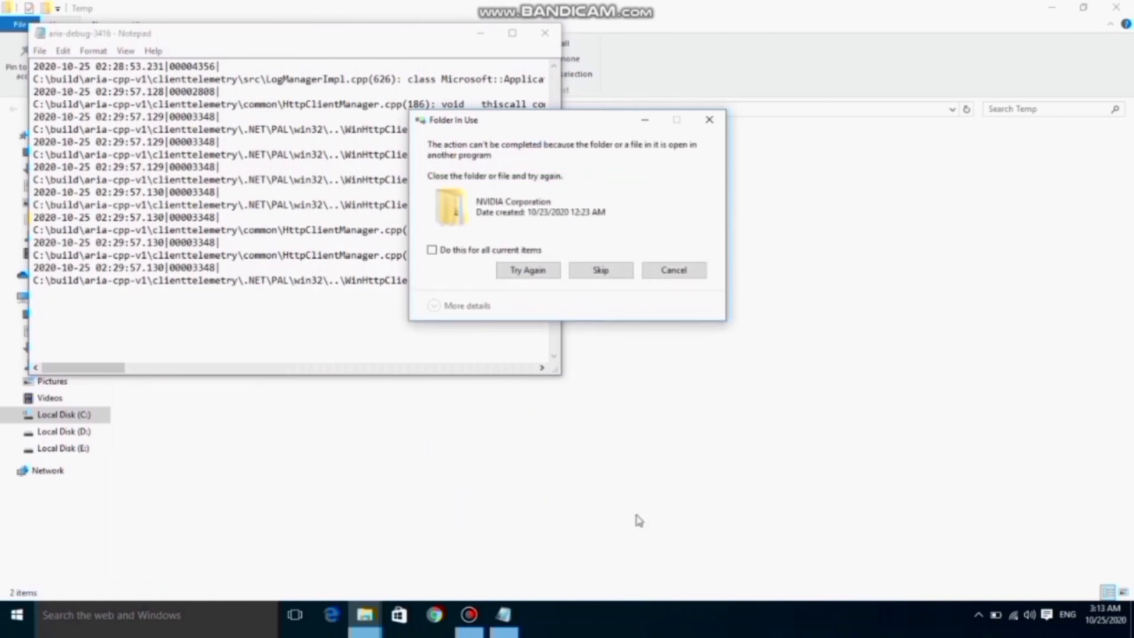
Skip the items that are in use during the deletion, and close the aria-debug log and the Temp folder
click(513, 269)
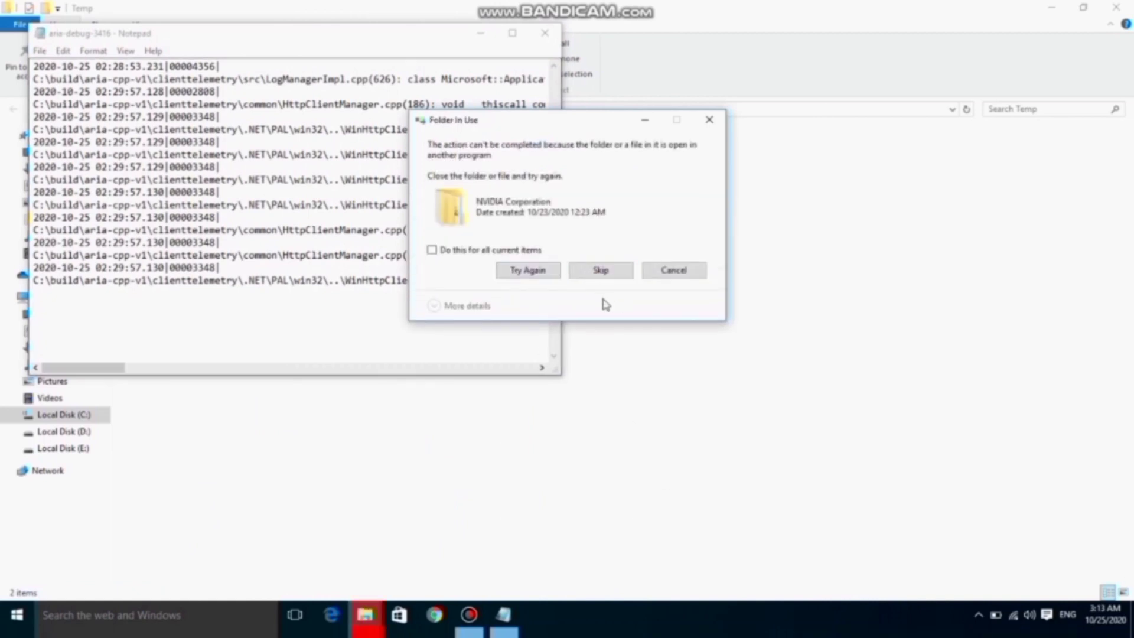
click(619, 271)
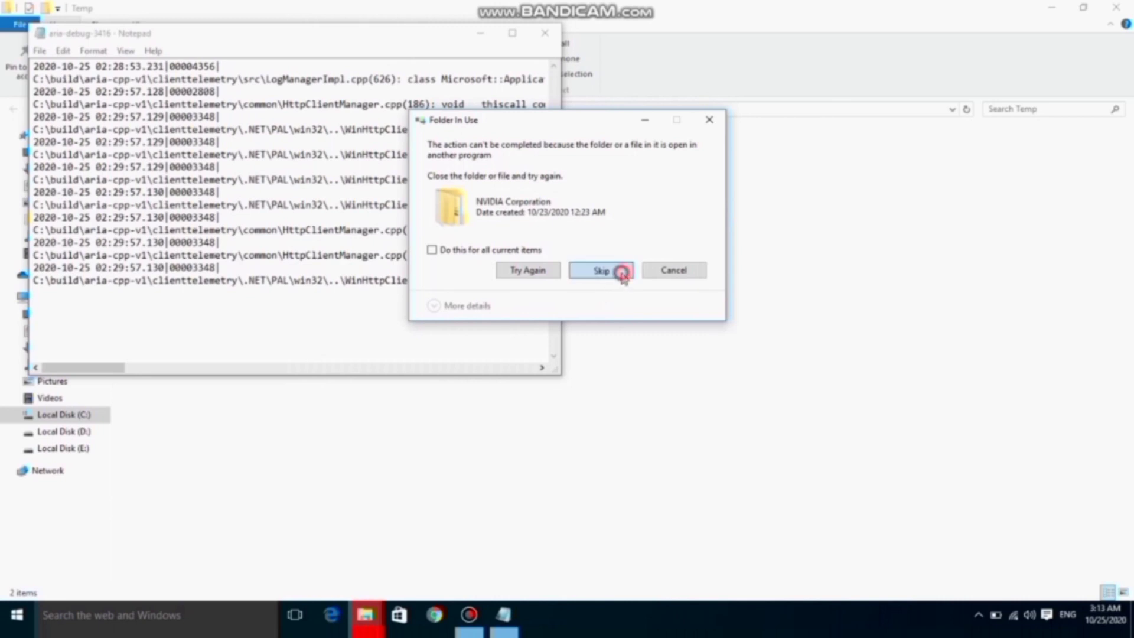
click(621, 272)
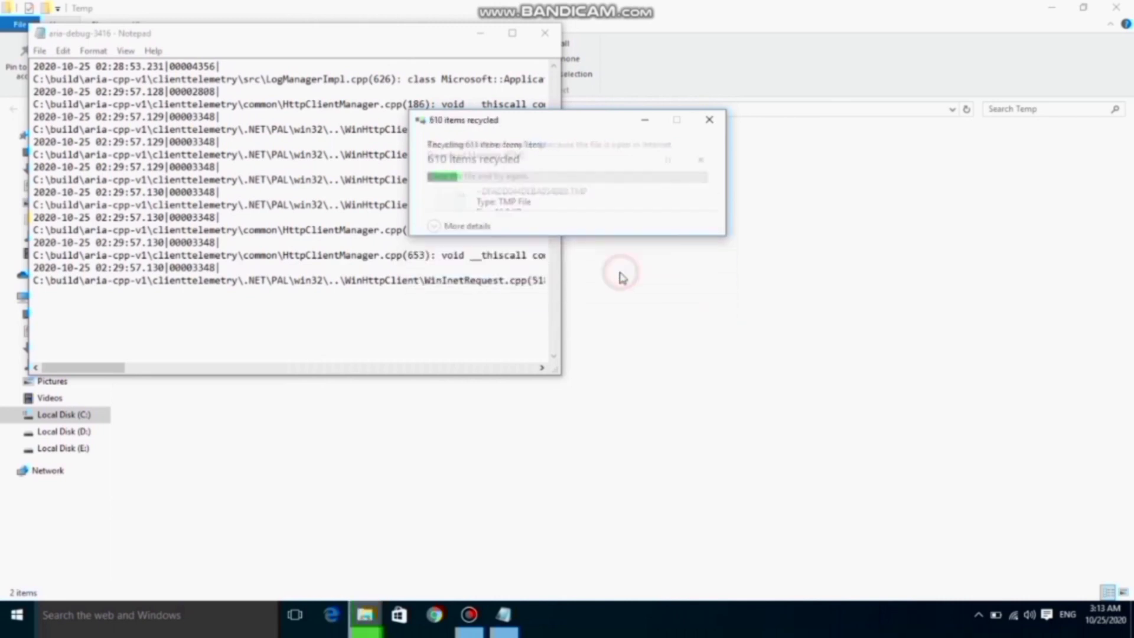
click(545, 32)
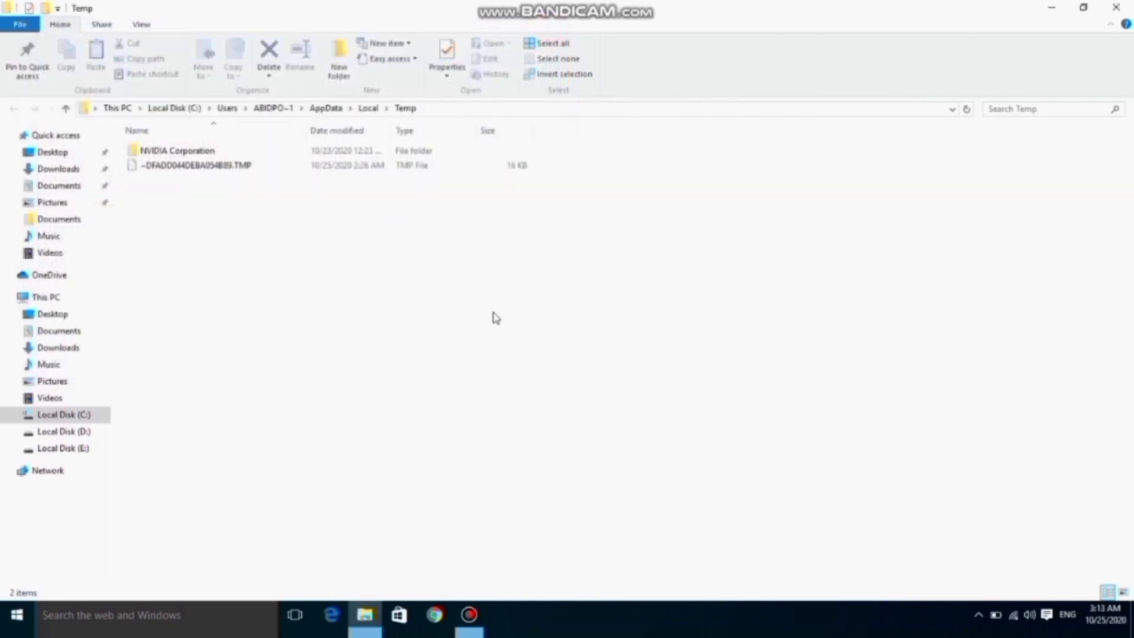
click(1115, 7)
Open the Windows Temp folder by running the command "temp" from the Run dialog
click(173, 618)
text(r)
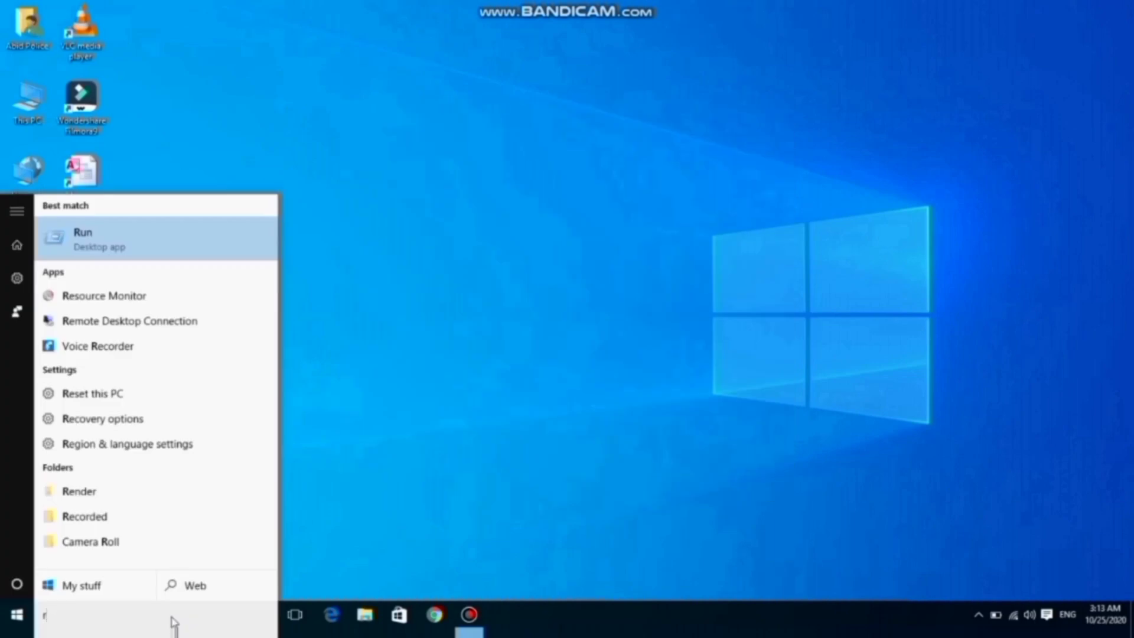
key(Return)
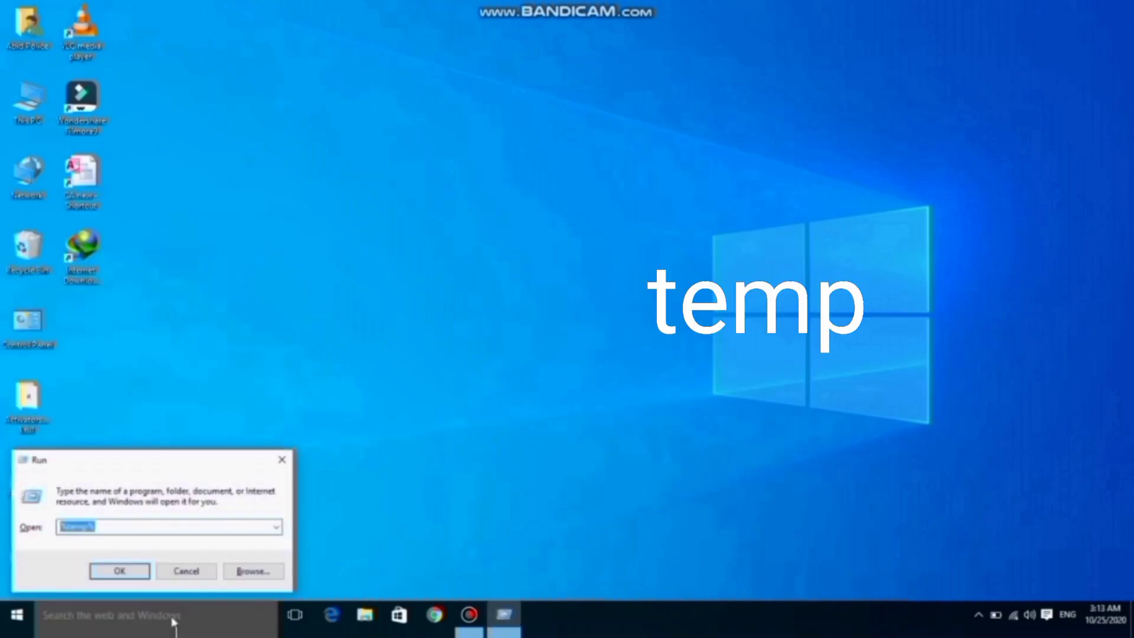
text(temp)
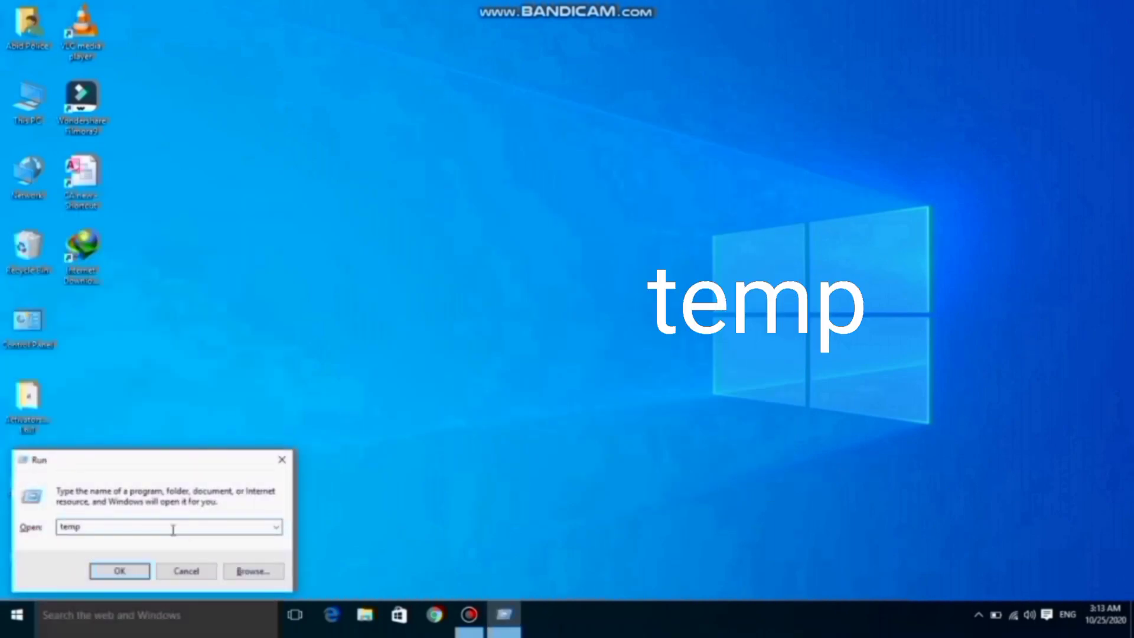
key(Return)
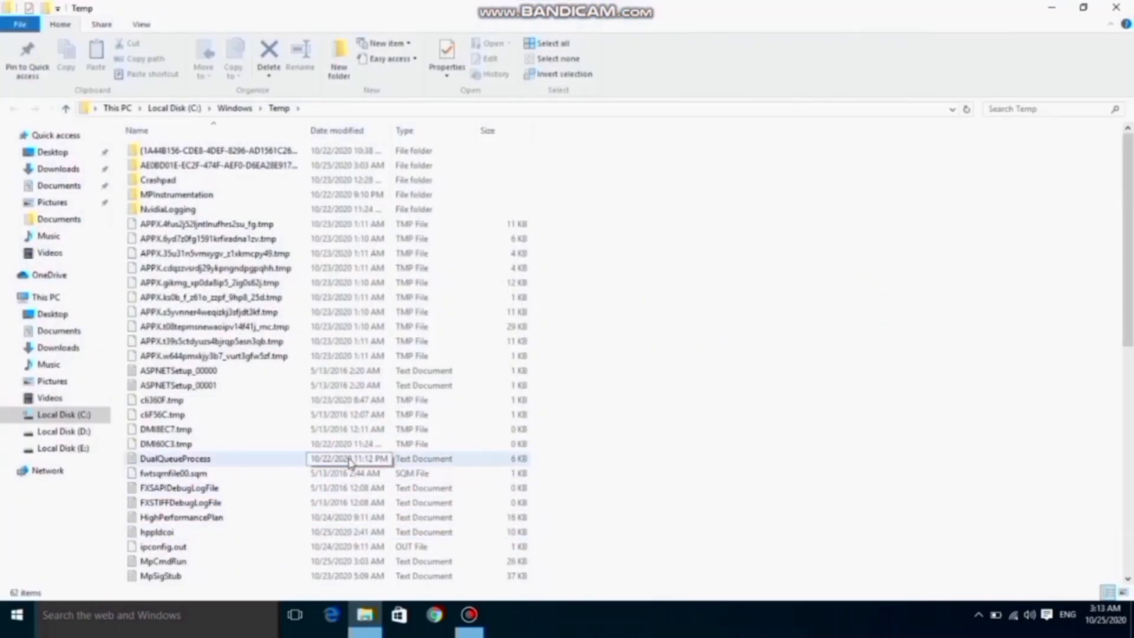
Delete everything in the Windows Temp folder, skipping the file that needs administrator permission, and close the folder
scroll(349, 464, down, 5)
scroll(357, 444, up, 2)
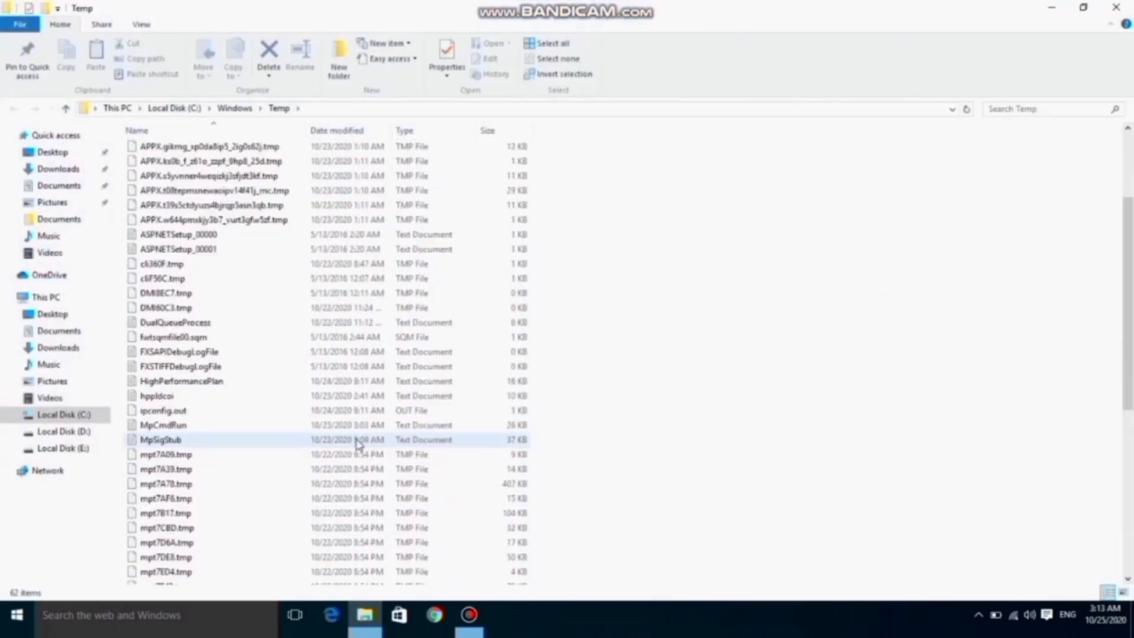
key(ctrl+a)
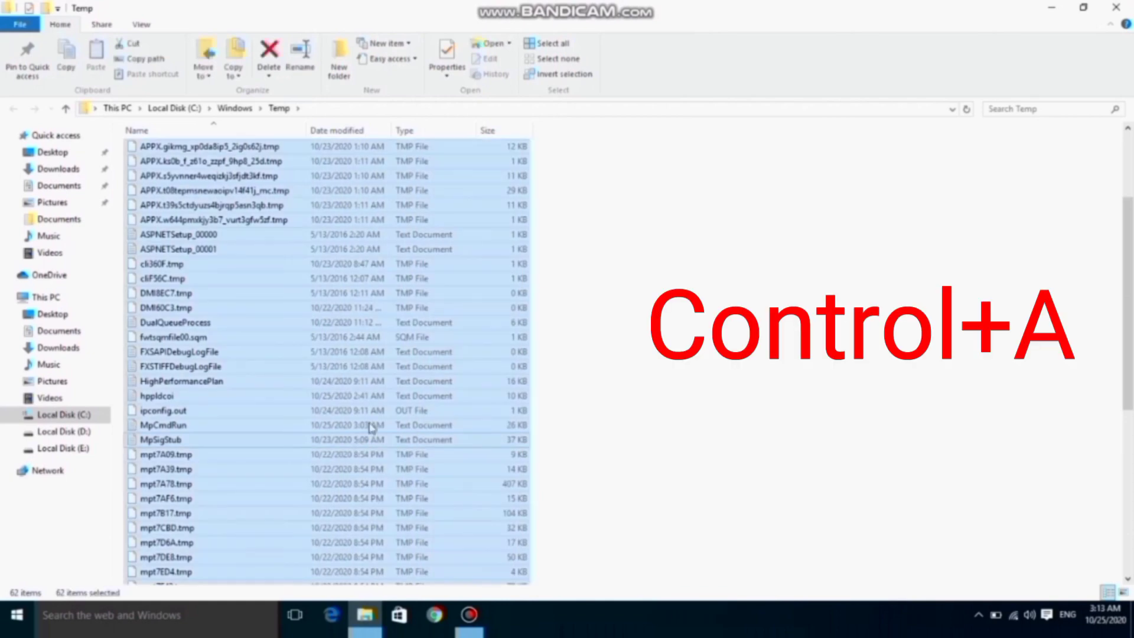
right_click(389, 284)
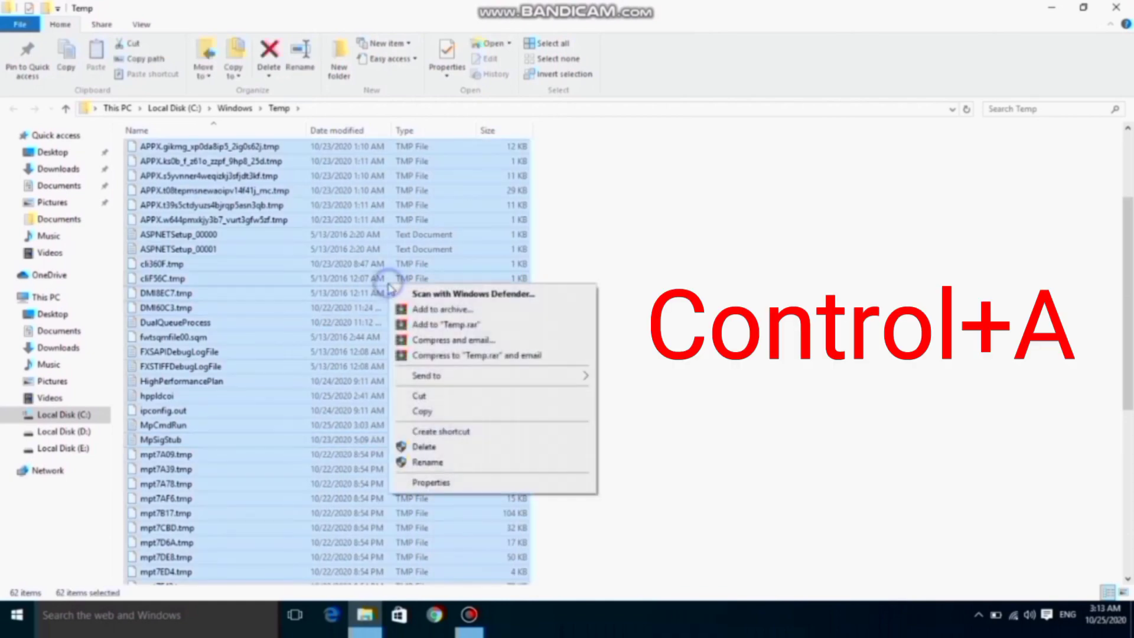
click(436, 449)
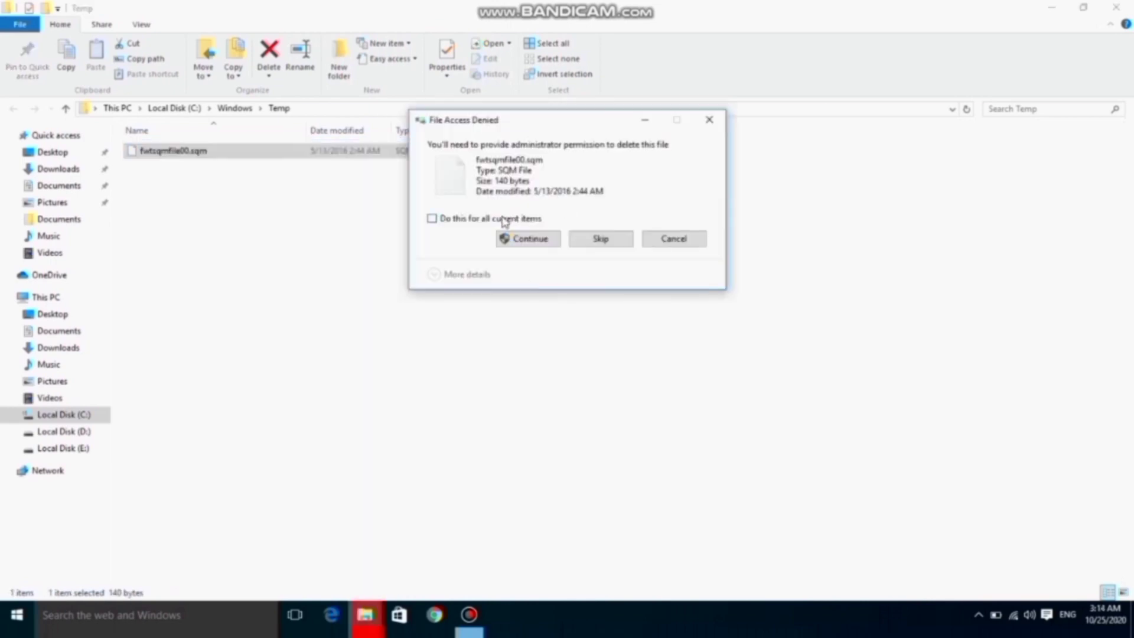
click(617, 241)
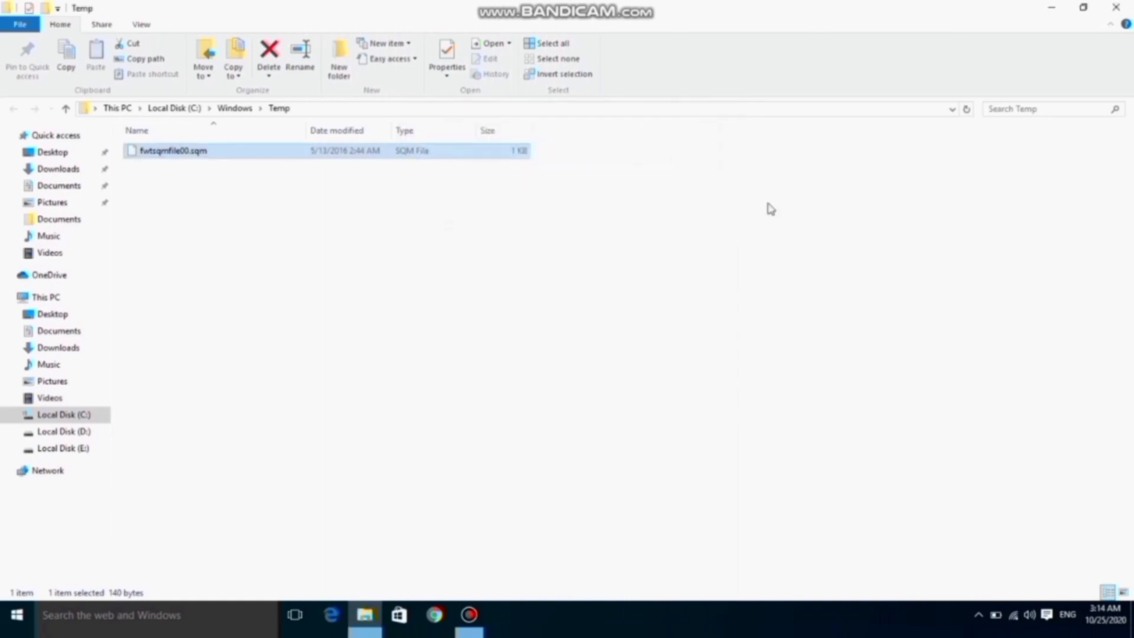
click(1126, 8)
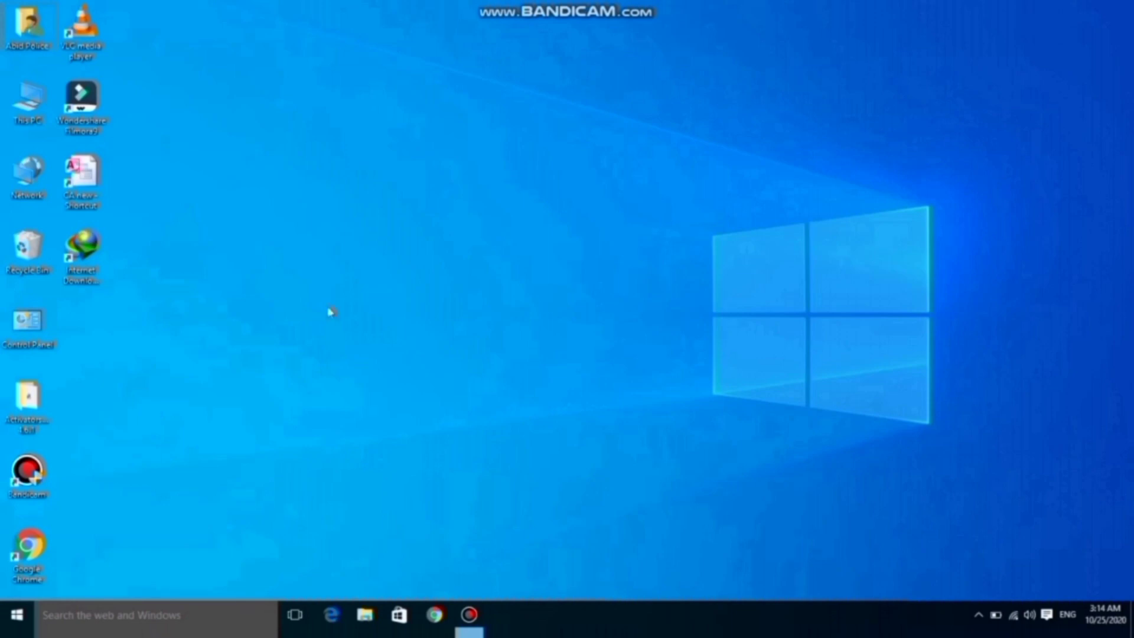
Disable Internet Download Manager as a startup program in Task Manager, and close Task Manager
key(ctrl+shift+Escape)
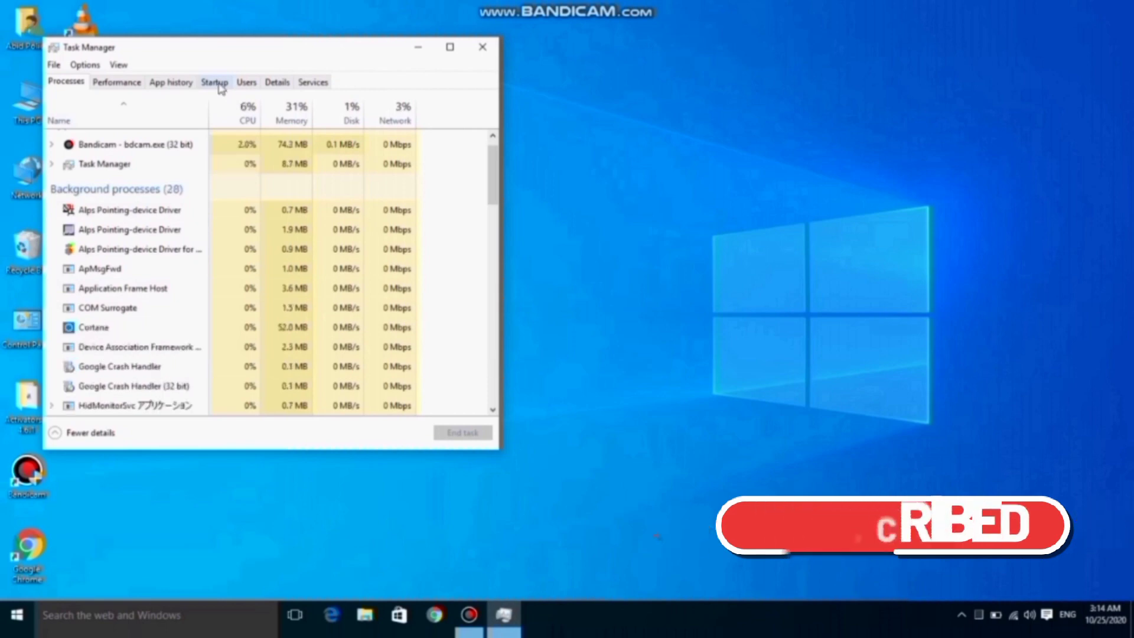
click(220, 86)
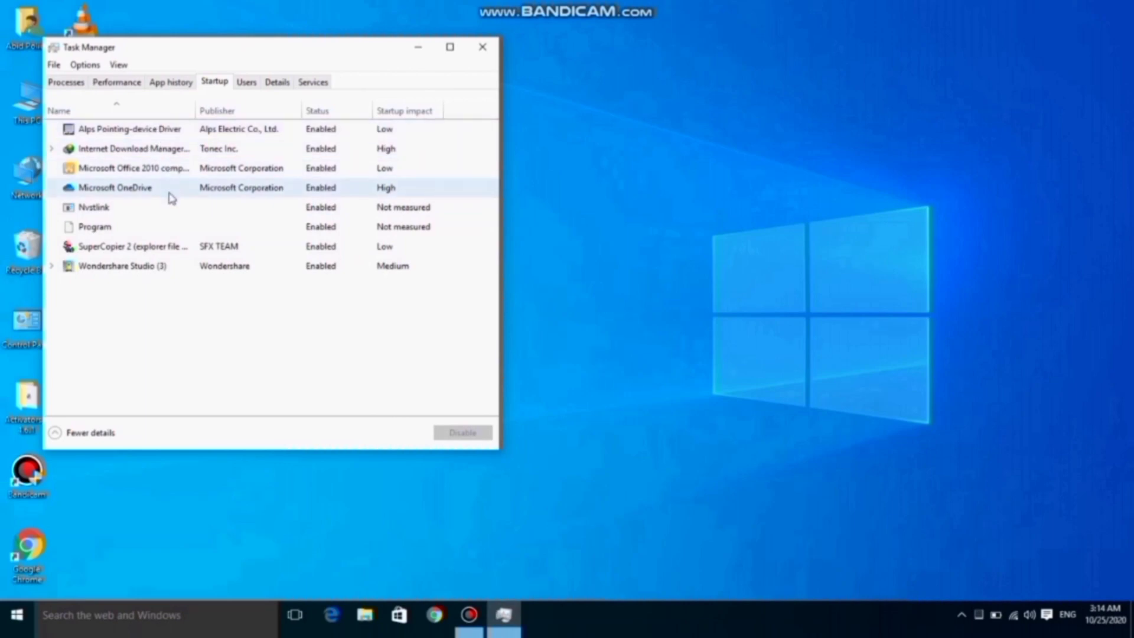
click(160, 152)
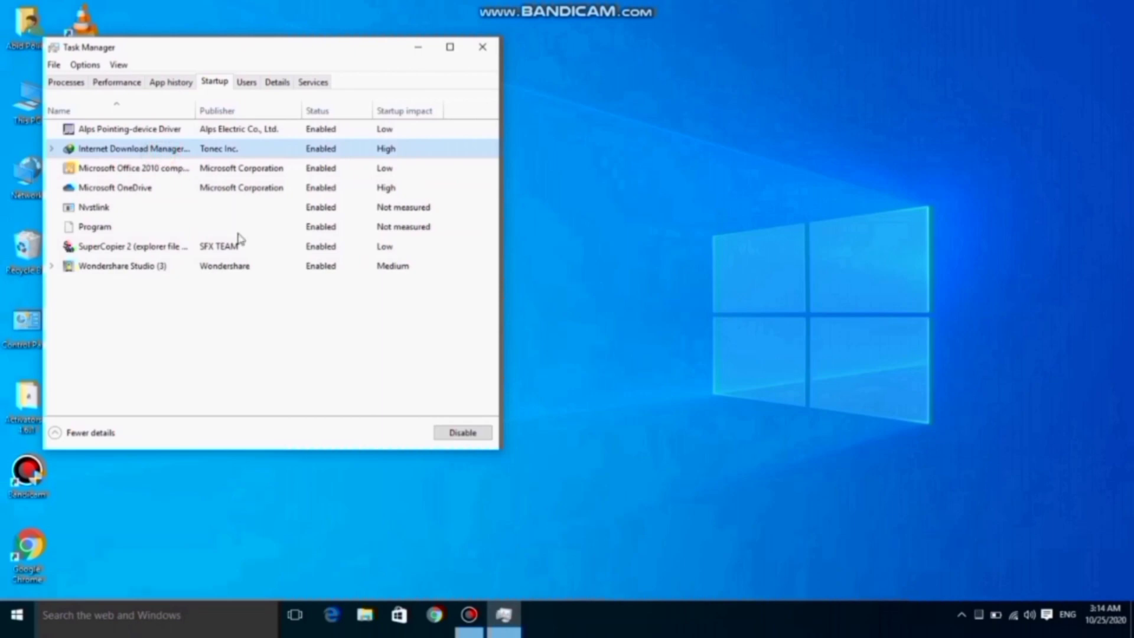
click(453, 434)
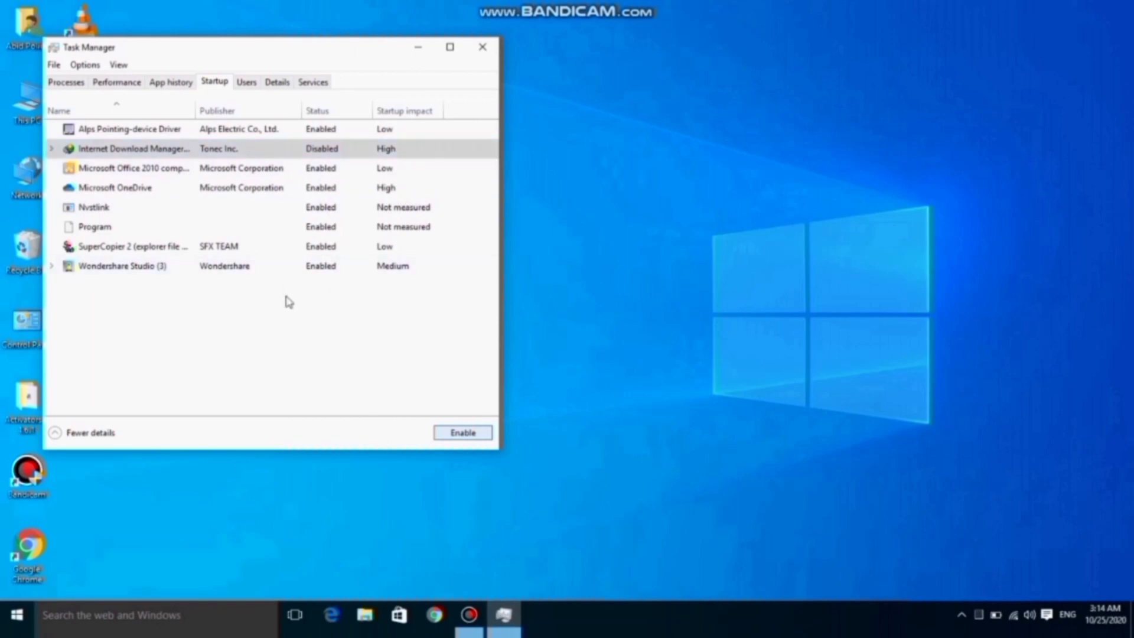
click(483, 49)
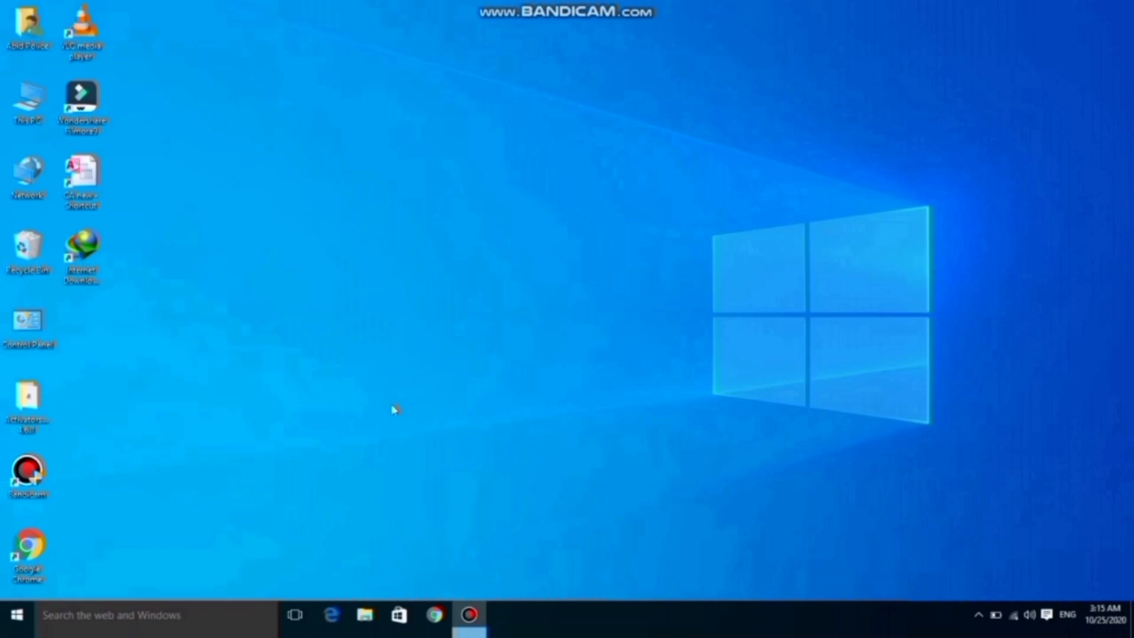
Search for Control Panel, open it maximized, and show the computer's System information page
click(118, 617)
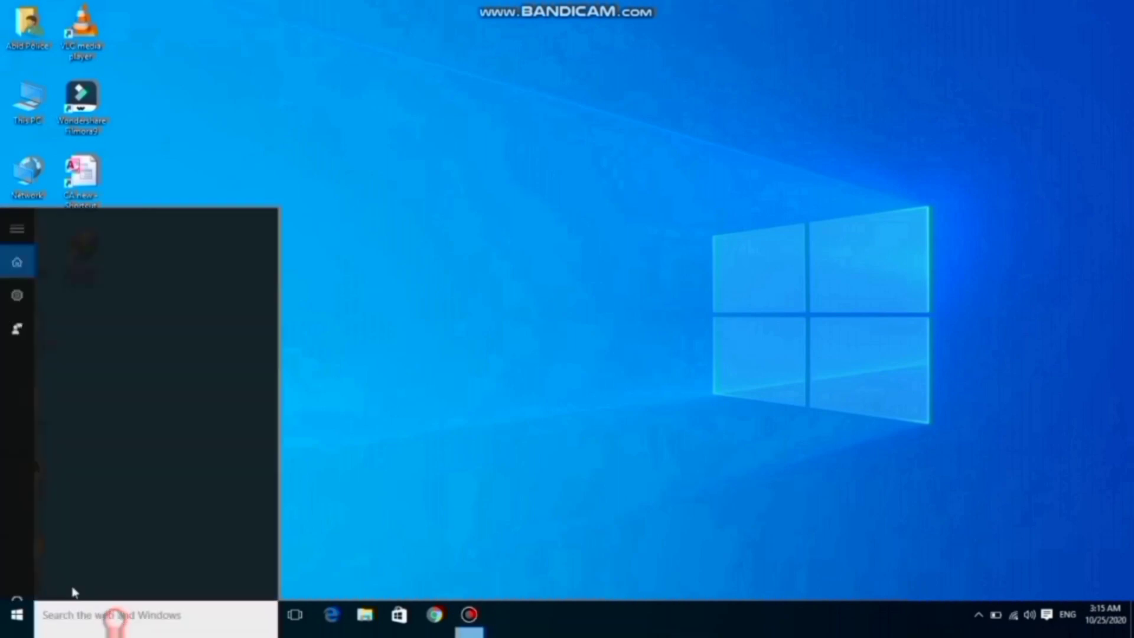
text(cont)
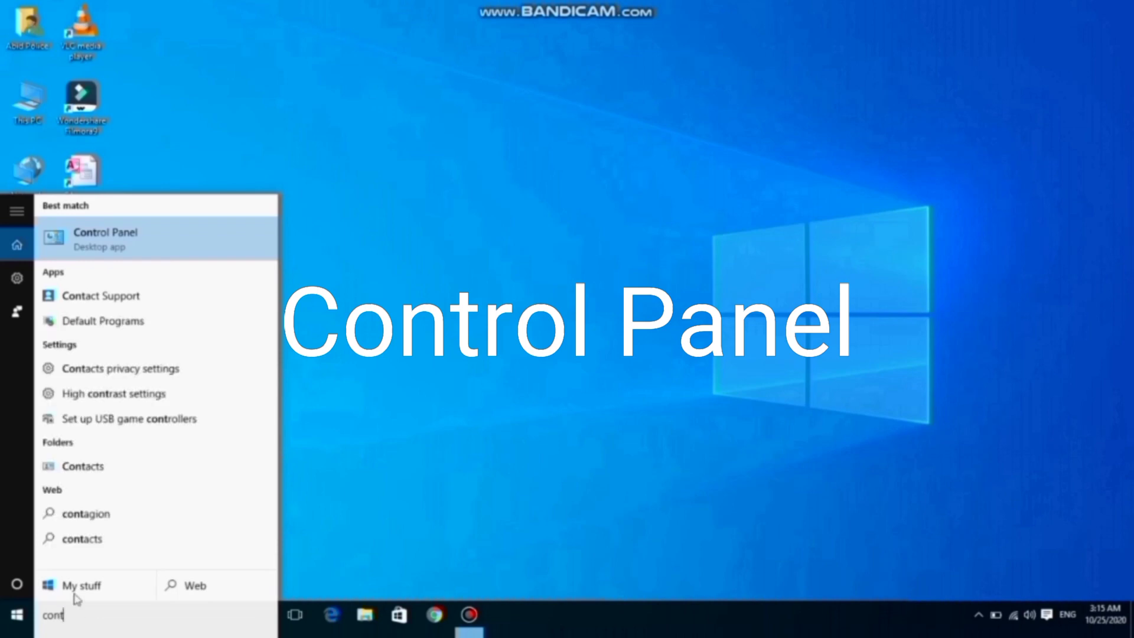
click(85, 234)
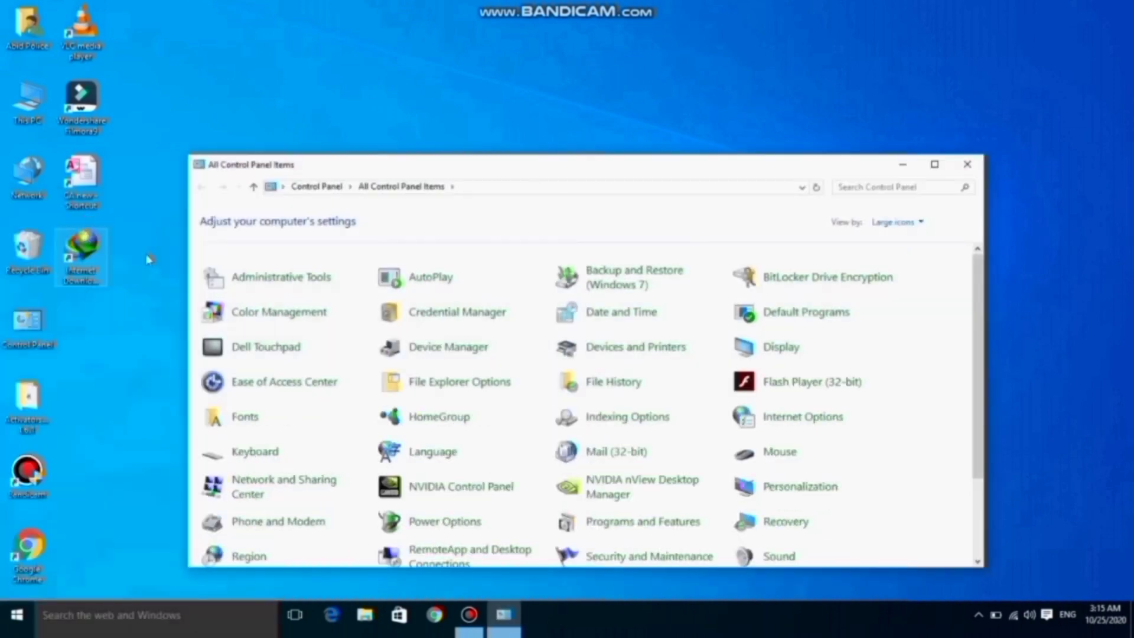
click(938, 165)
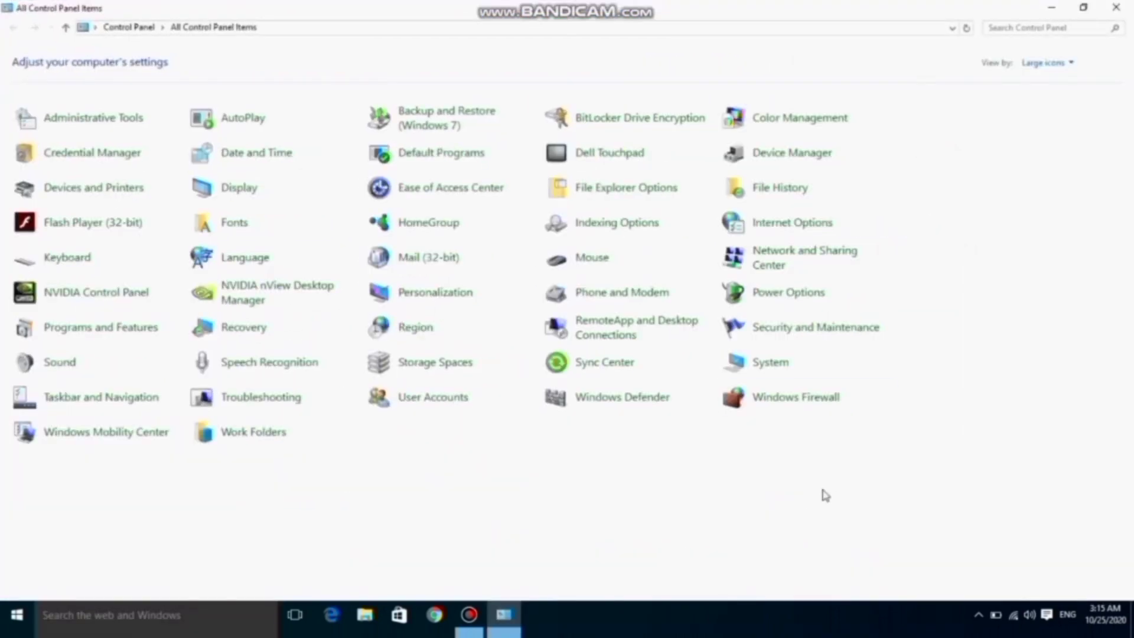
click(774, 365)
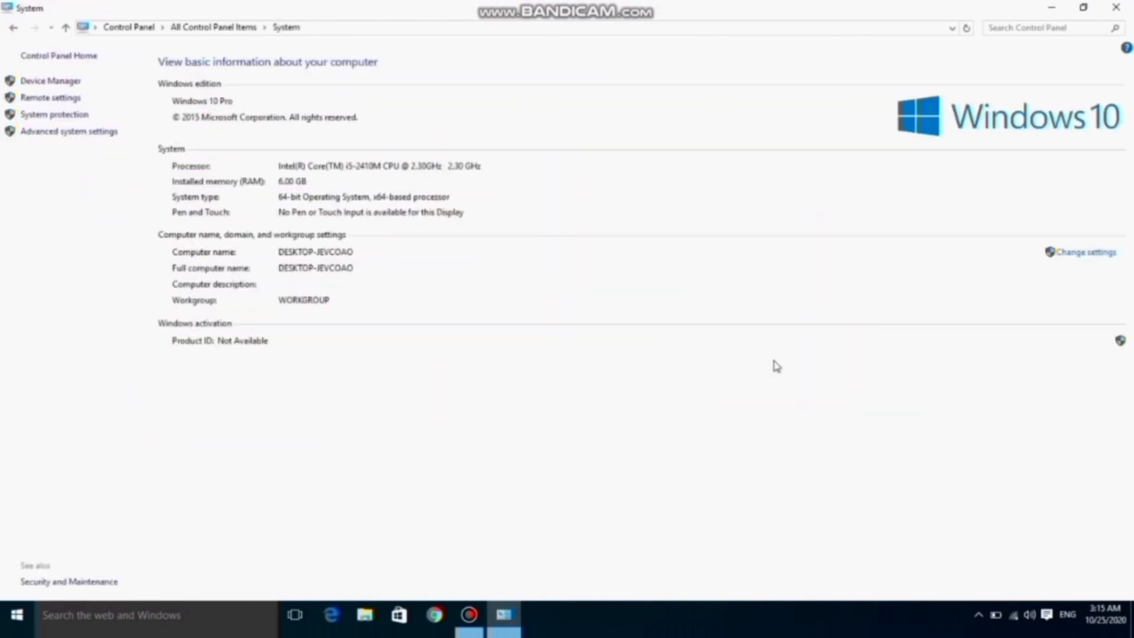
Set the performance visual effects to "Adjust for best appearance" in the advanced system settings, and close the system windows
click(70, 134)
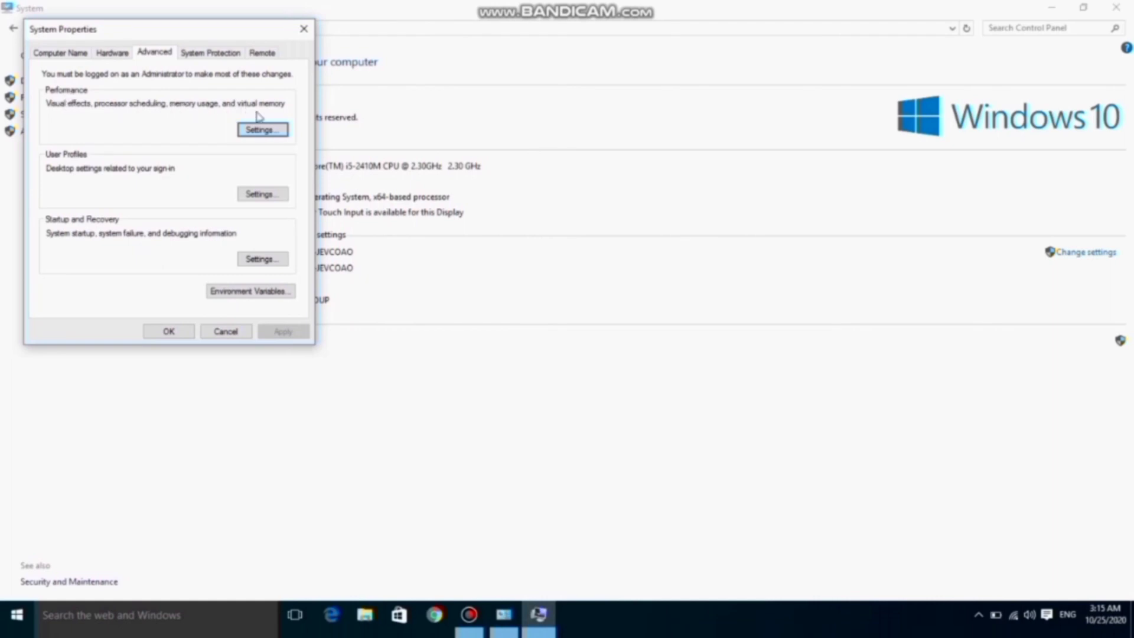
click(264, 130)
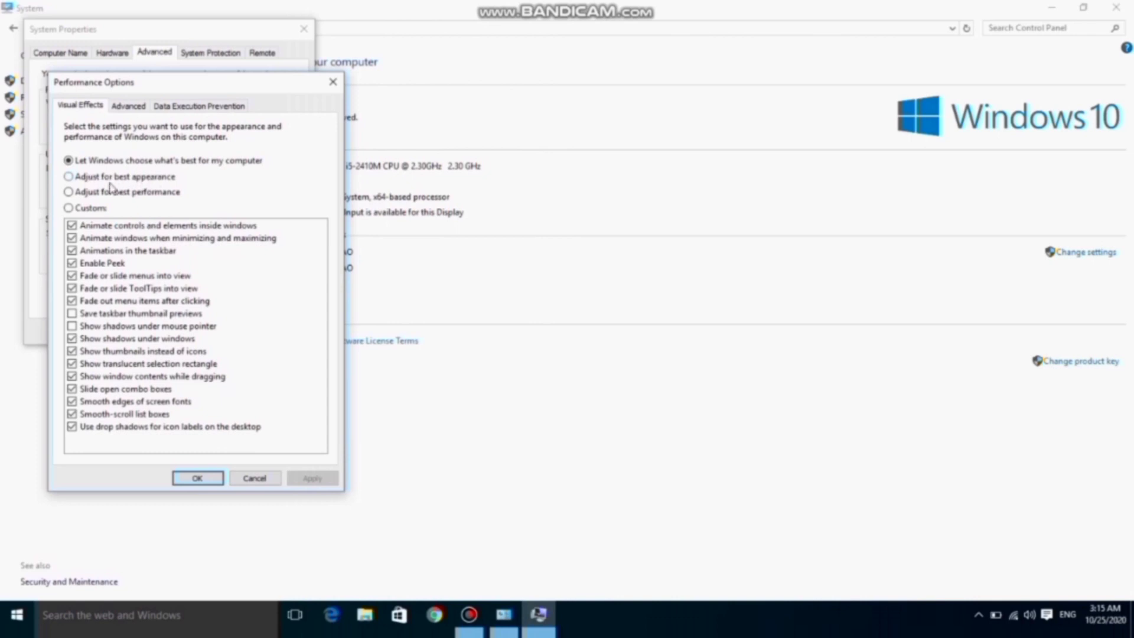
click(68, 177)
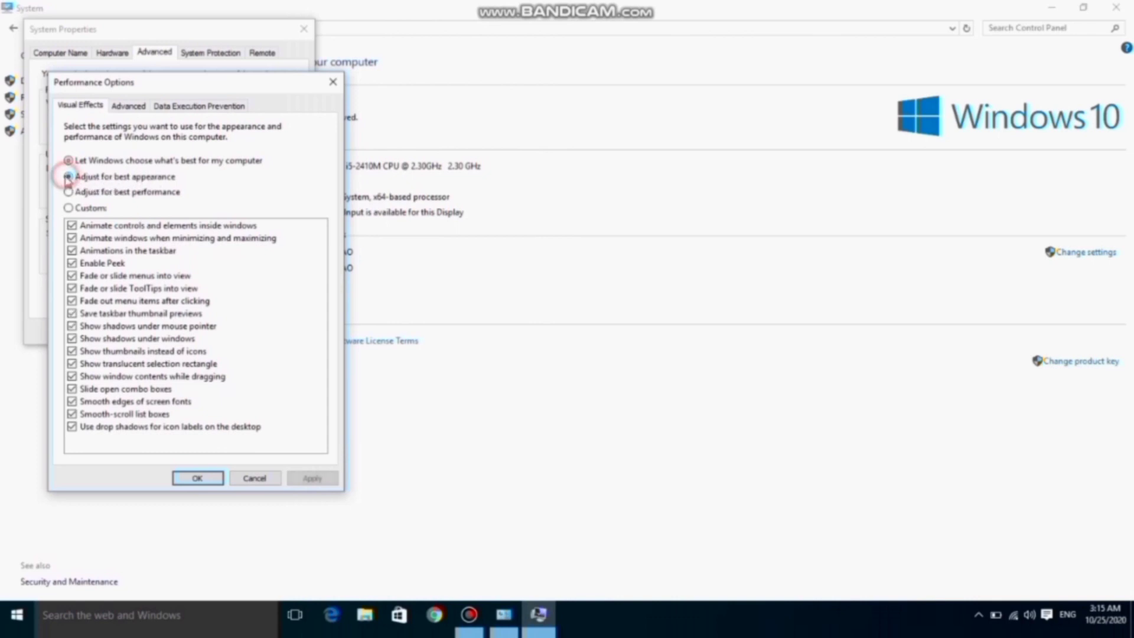
click(308, 479)
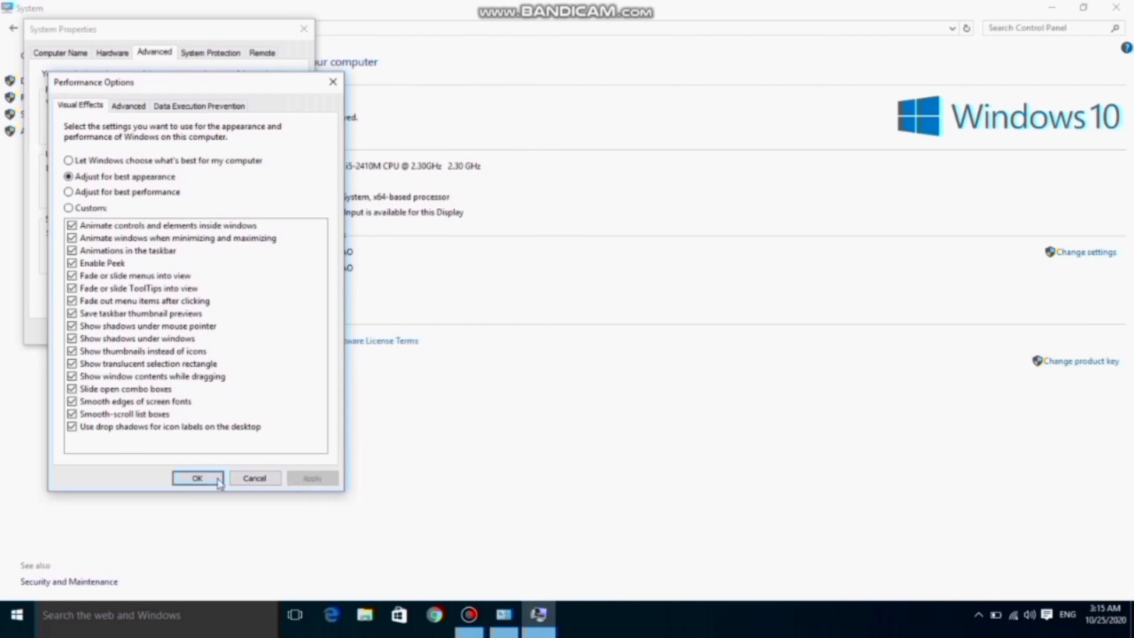
click(197, 478)
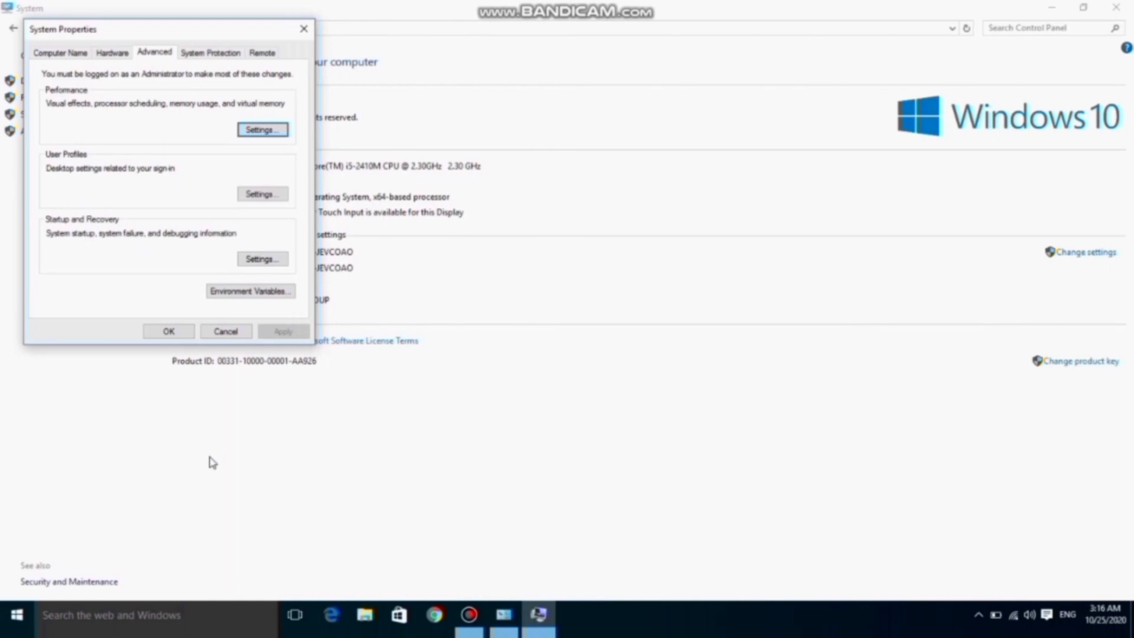
click(303, 29)
click(1116, 7)
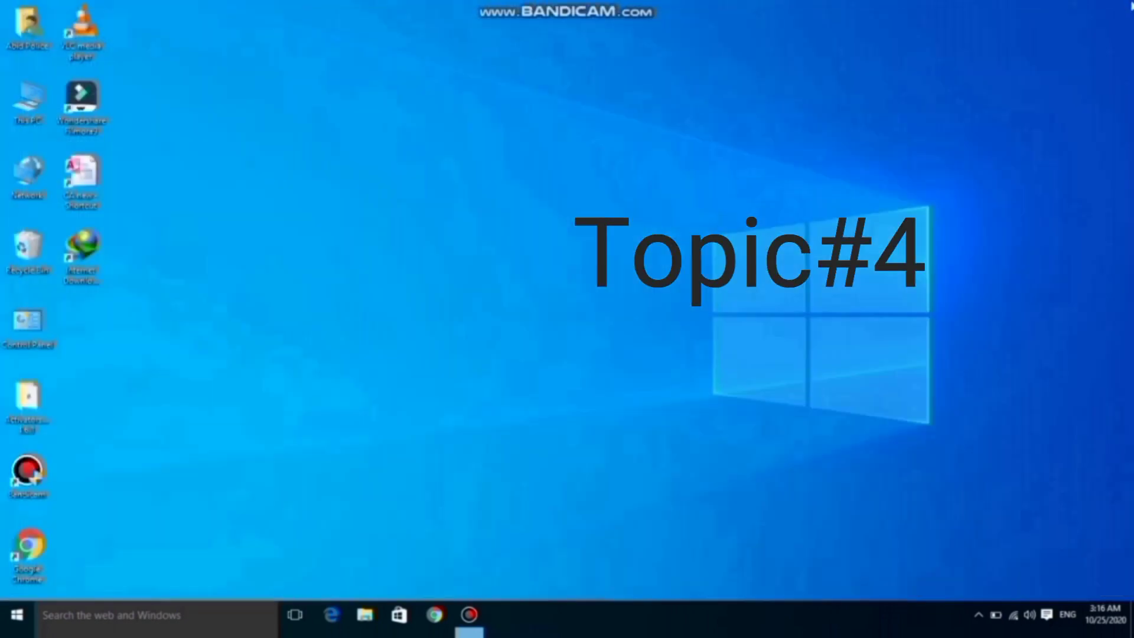
Search for Defragment and Optimize Drives, start optimizing drive C:, and minimize the Optimize Drives window
click(129, 617)
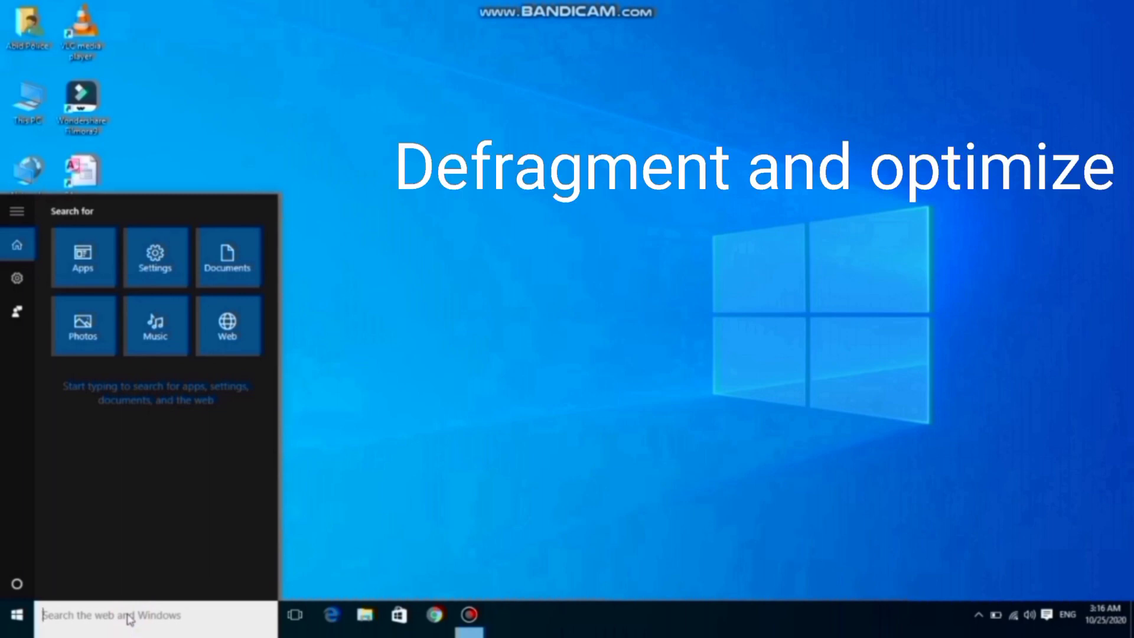
text(def)
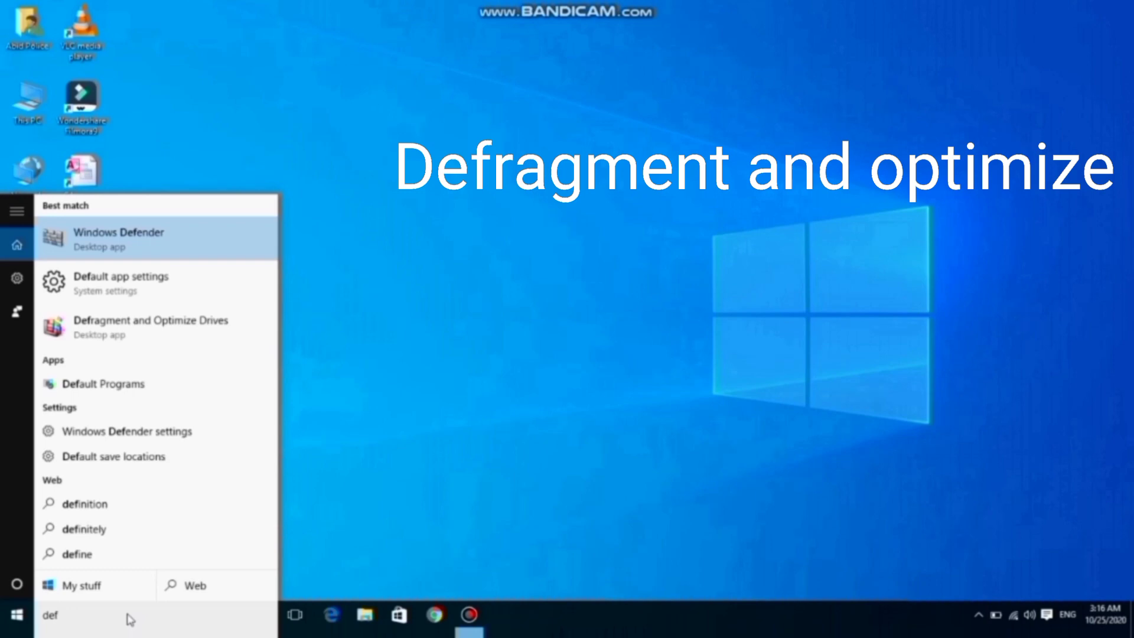
click(148, 339)
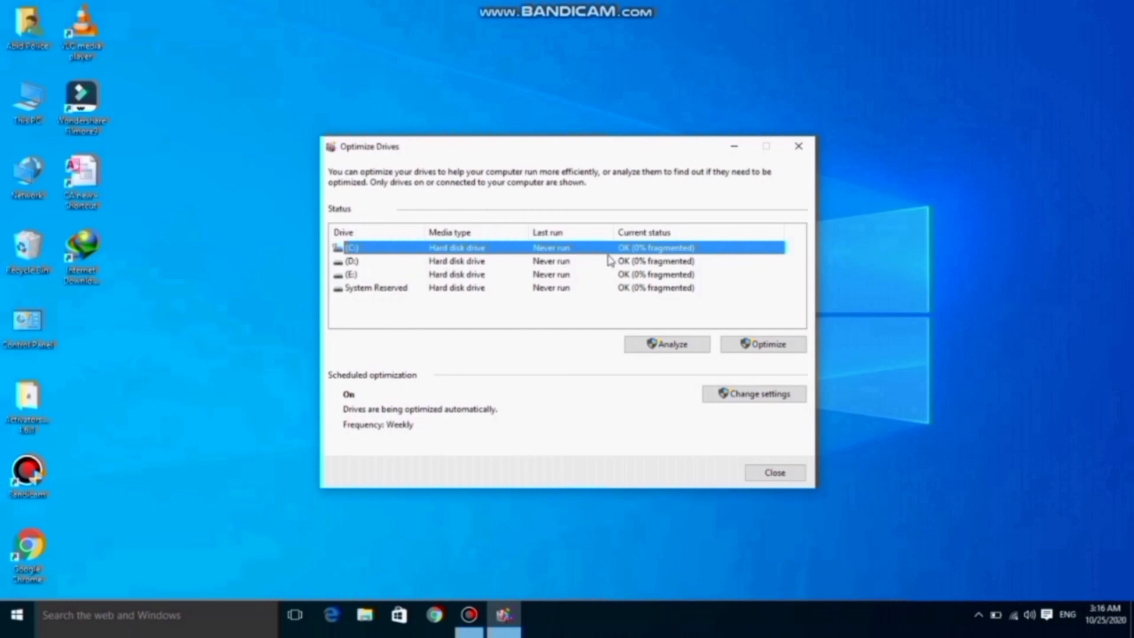
click(761, 348)
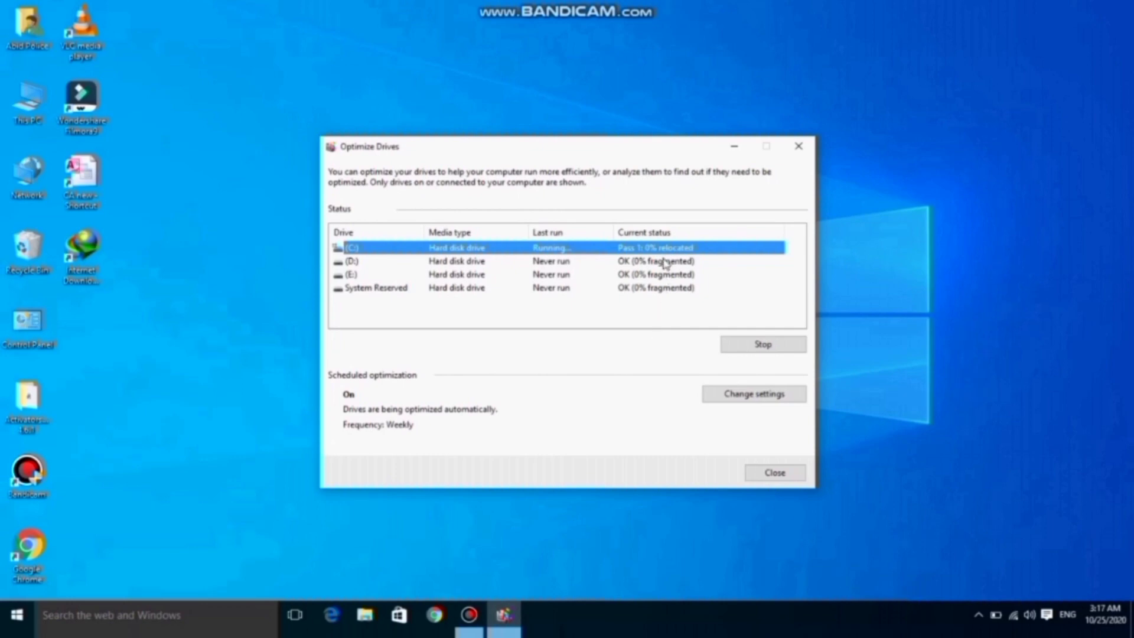
click(730, 148)
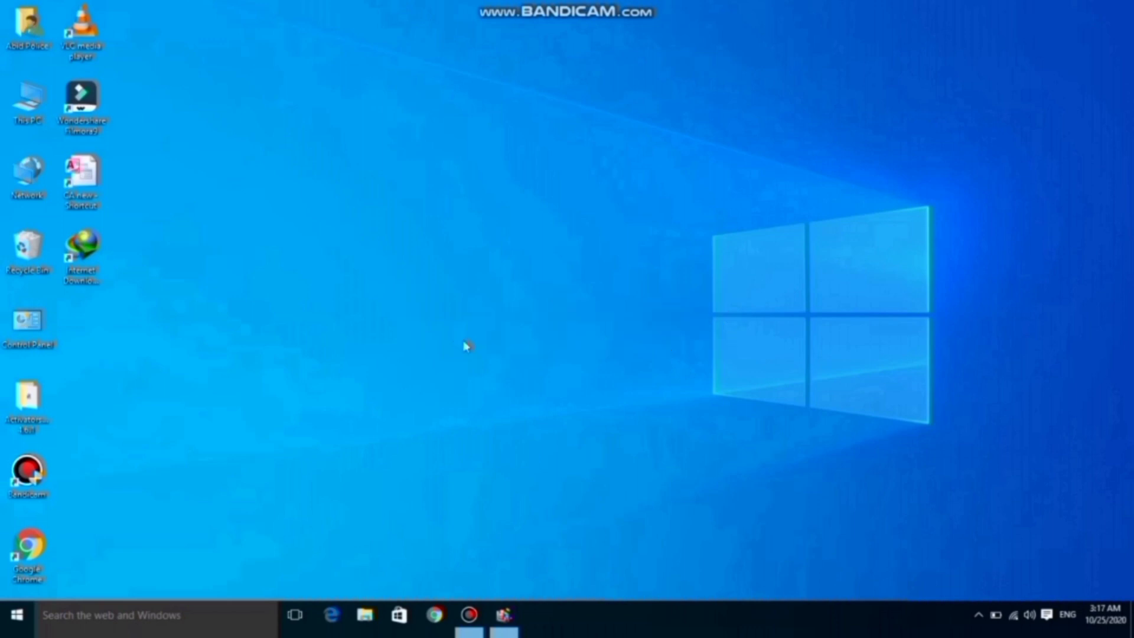
Search for Disk Cleanup, run it on drive C:, and permanently delete the file categories selected by default
click(163, 614)
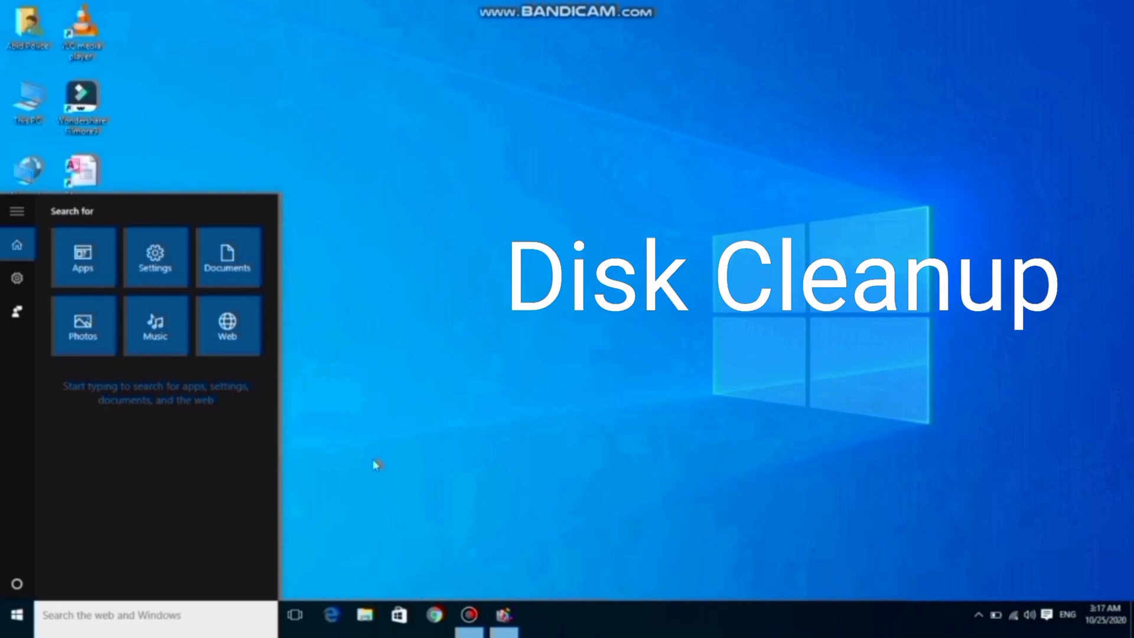
text(dis)
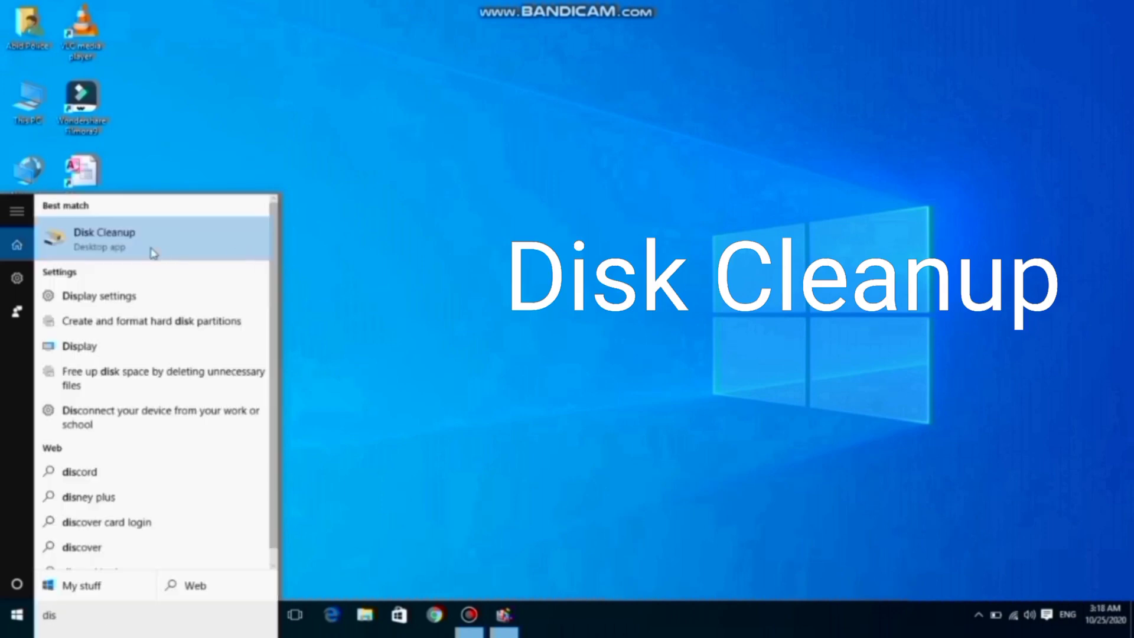
click(144, 249)
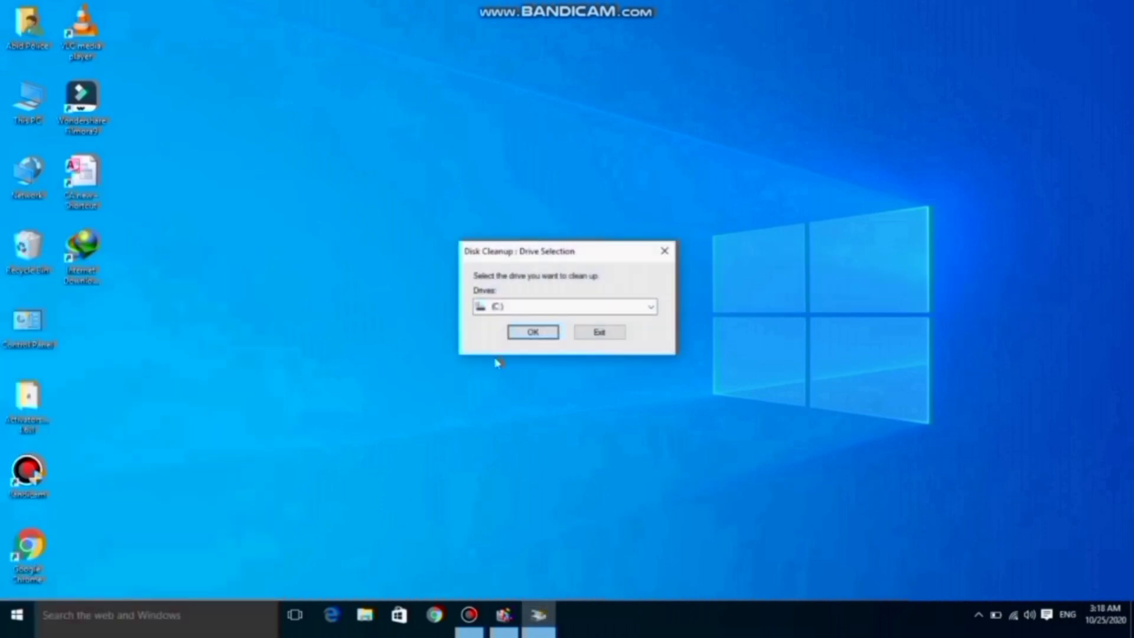
click(533, 333)
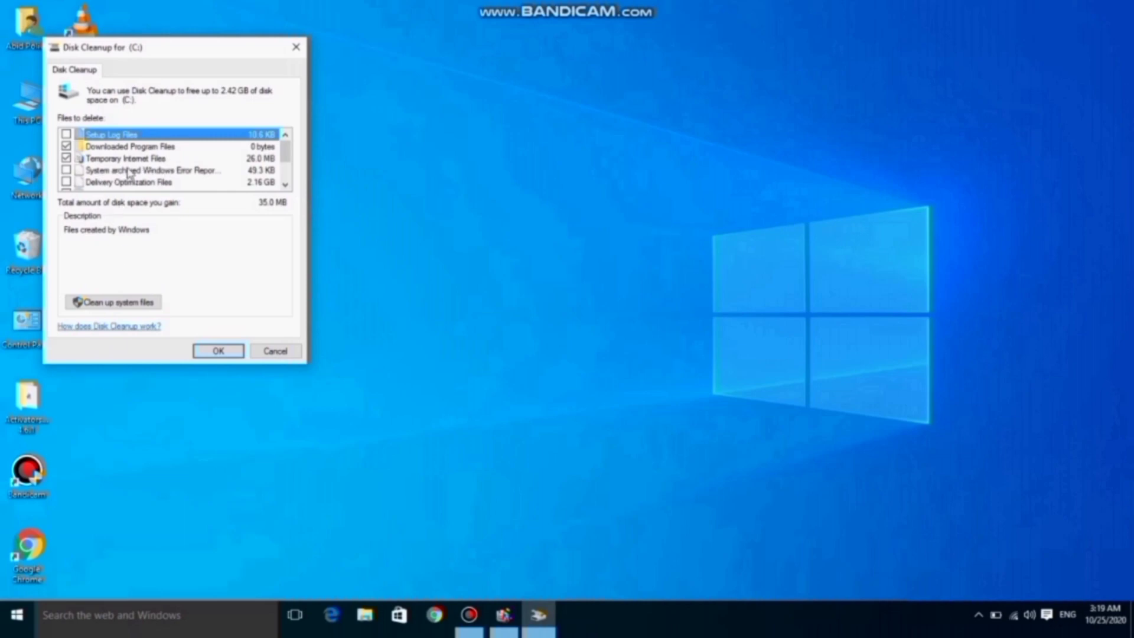
click(211, 353)
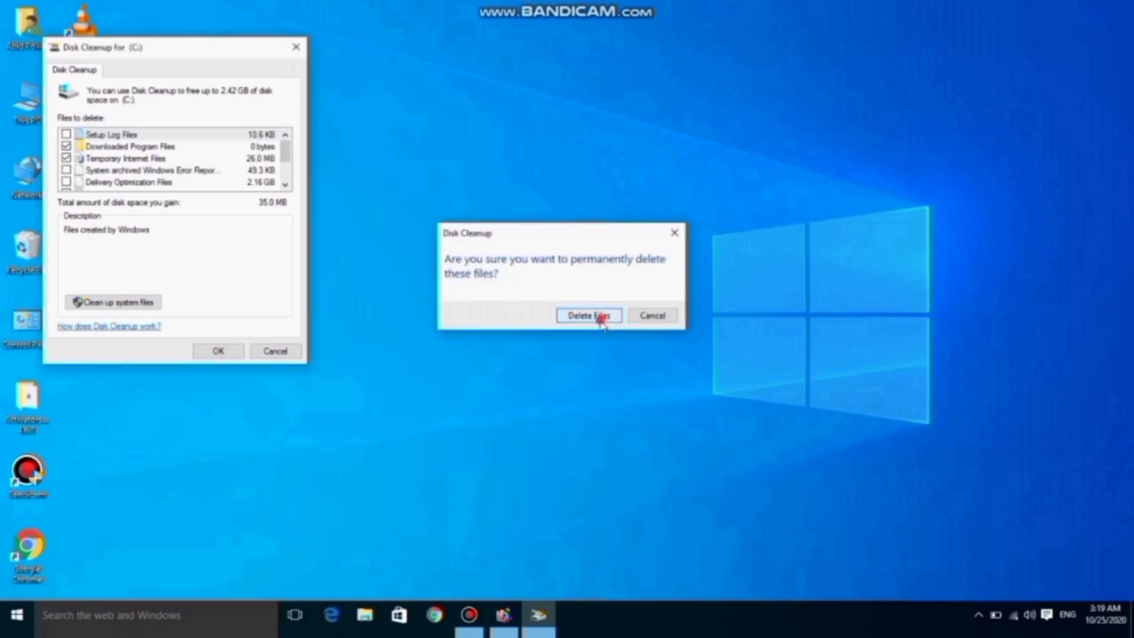
click(600, 318)
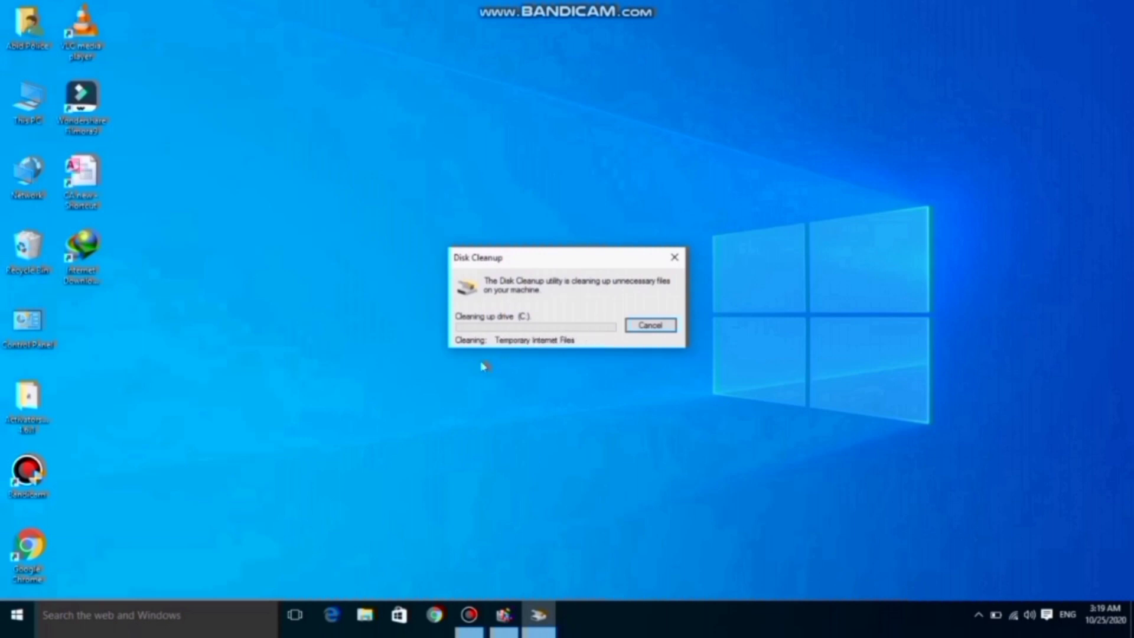